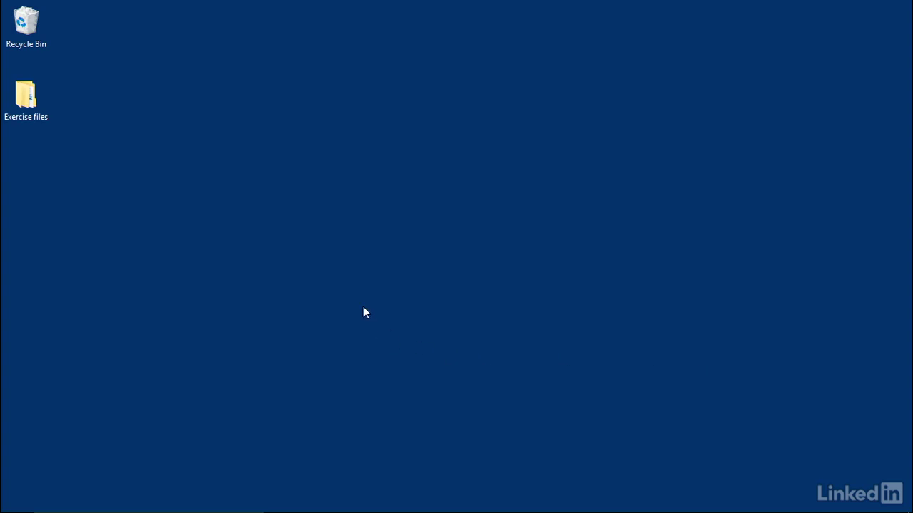
Extract the 02_01_Pipe Routes archive from Exercise files > Ch_02 > 02_01 into its default destination folder
{"action": "double_click", "coordinate": [27, 99]}
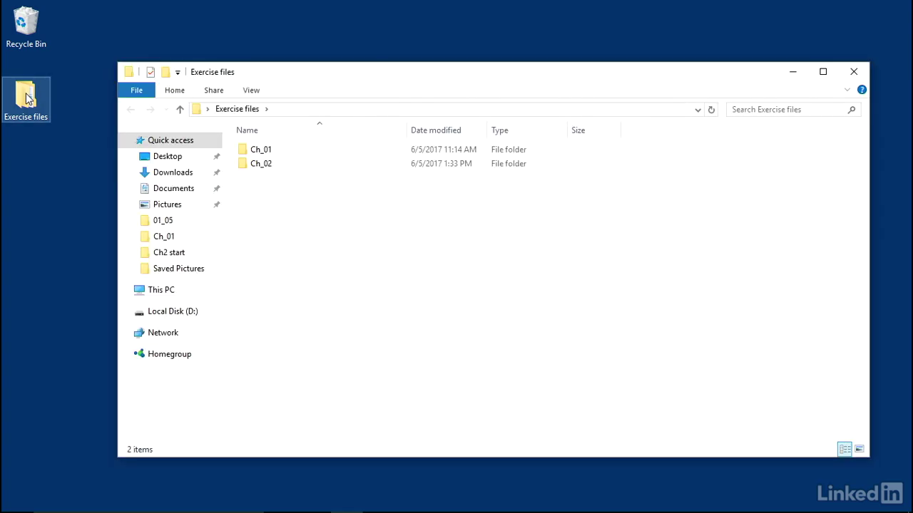
{"action": "left_click", "coordinate": [281, 168]}
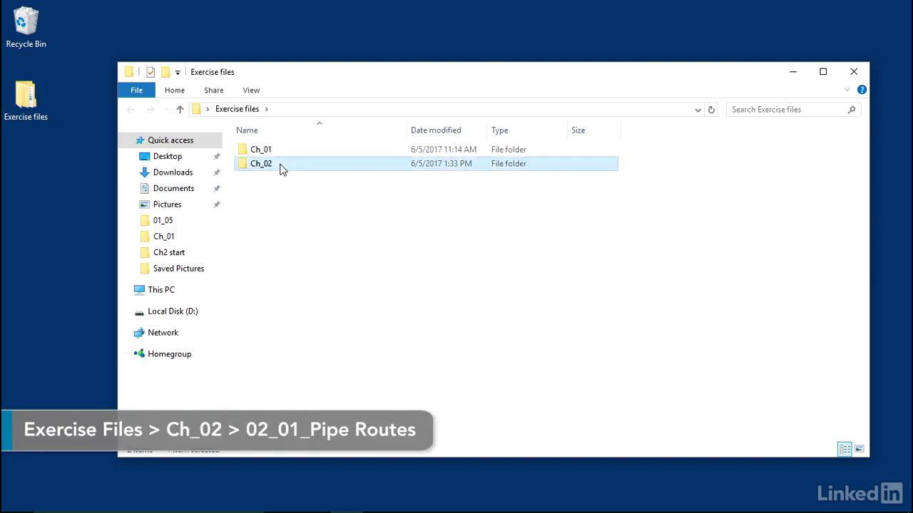
{"action": "double_click", "coordinate": [282, 169]}
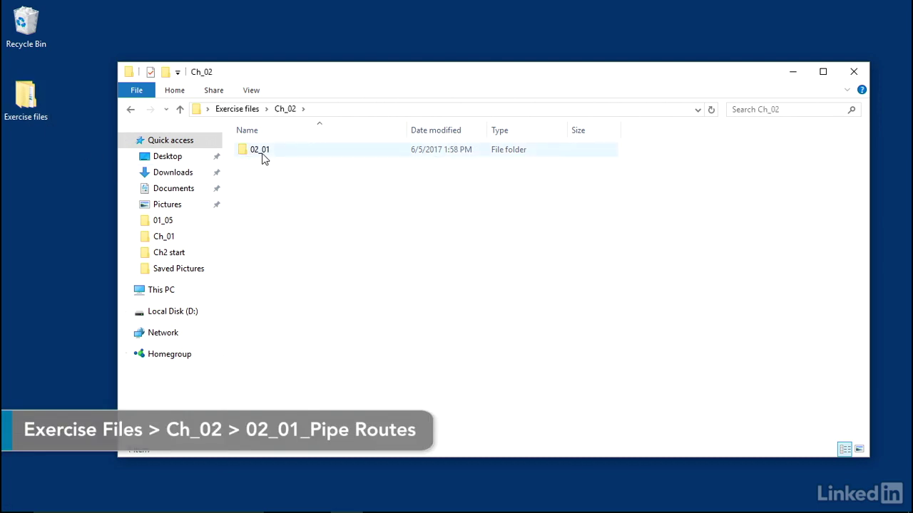
{"action": "double_click", "coordinate": [261, 153]}
{"action": "left_click", "coordinate": [263, 153]}
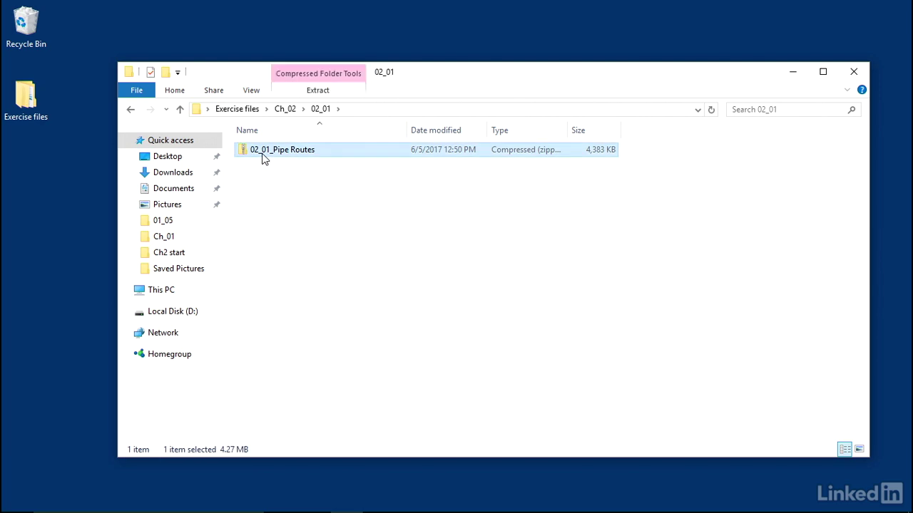
{"action": "right_click", "coordinate": [263, 153]}
{"action": "left_click", "coordinate": [310, 197]}
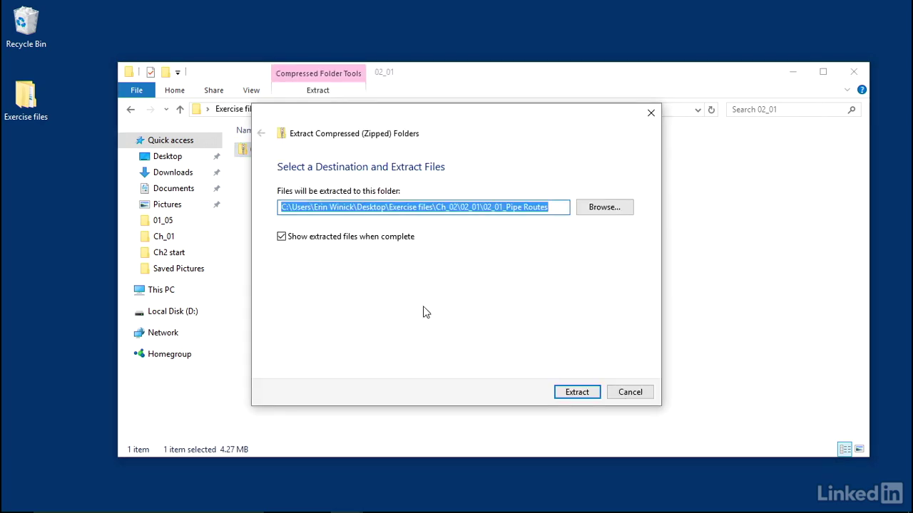
{"action": "left_click", "coordinate": [595, 395]}
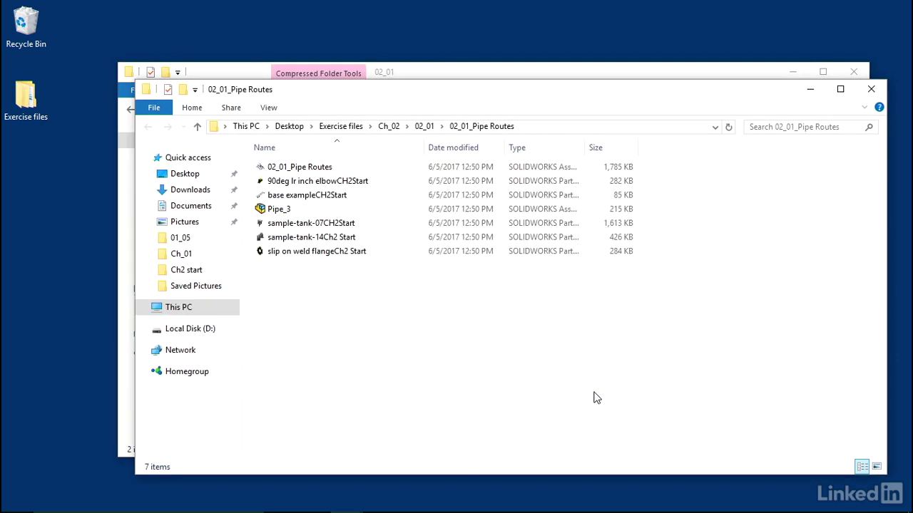
Open the extracted 02_01_Pipe Routes assembly in SOLIDWORKS and view the pipe run between the tanks up close
{"action": "double_click", "coordinate": [294, 167]}
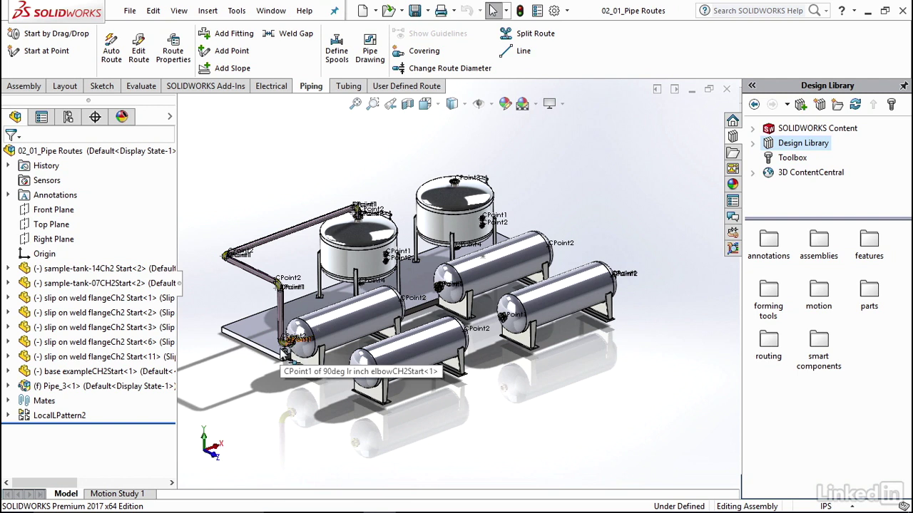
{"action": "scroll", "coordinate": [286, 342], "scroll_direction": "down", "scroll_amount": 3}
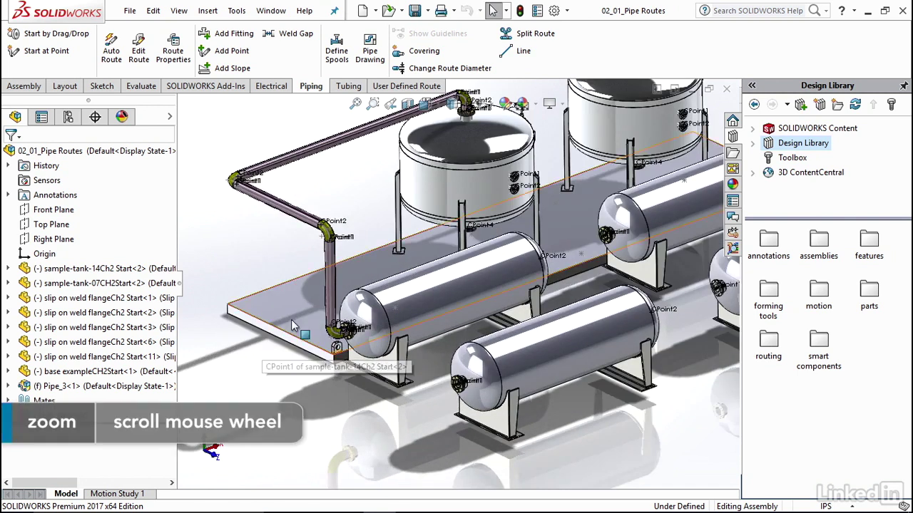
{"action": "scroll", "coordinate": [359, 262], "scroll_direction": "up", "scroll_amount": 2}
{"action": "scroll", "coordinate": [457, 172], "scroll_direction": "down", "scroll_amount": 3}
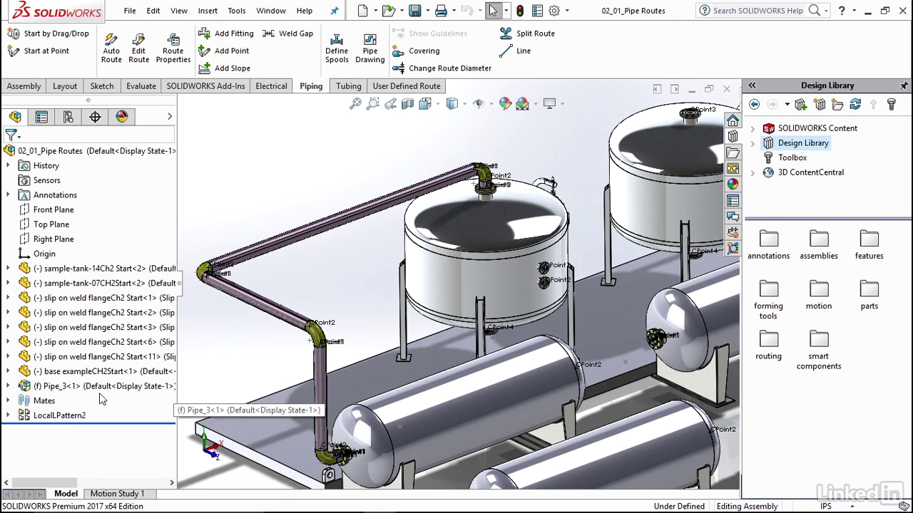
Expand the Pipe_3 subassembly down to Route1's 3DSketch1 and examine how the sketch follows the pipe centerline and elbows
{"action": "left_click", "coordinate": [10, 387]}
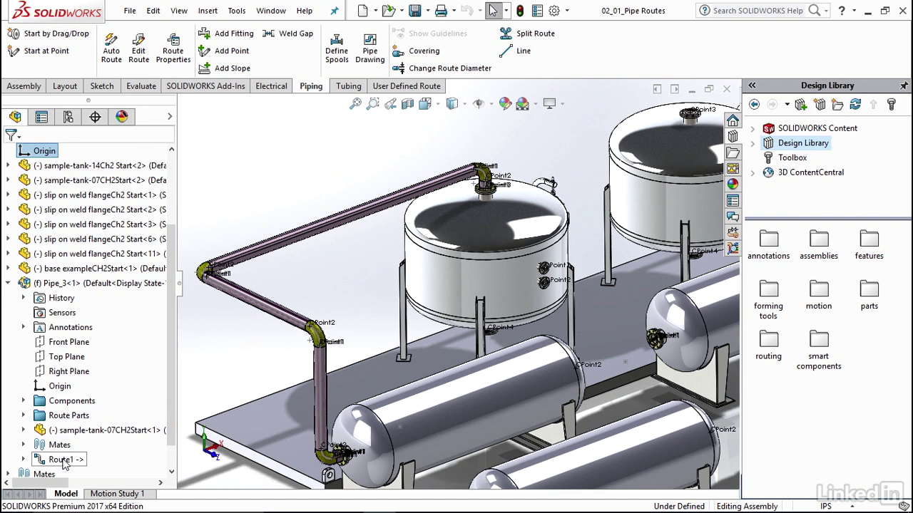
{"action": "left_click", "coordinate": [24, 460]}
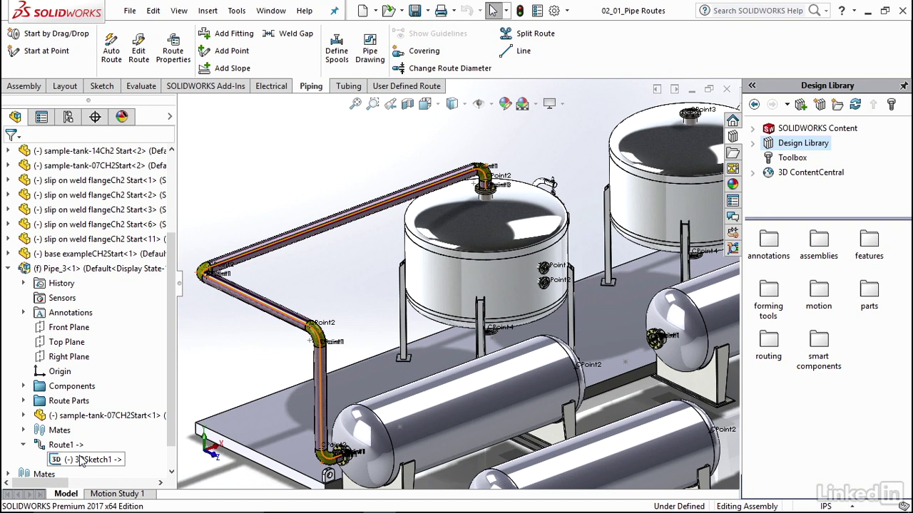
{"action": "scroll", "coordinate": [310, 345], "scroll_direction": "down", "scroll_amount": 5}
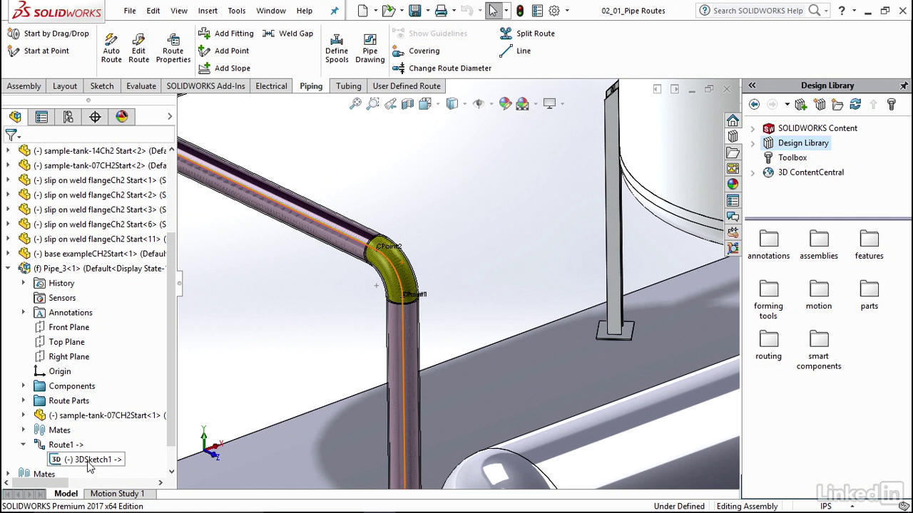
{"action": "scroll", "coordinate": [376, 374], "scroll_direction": "up", "scroll_amount": 5}
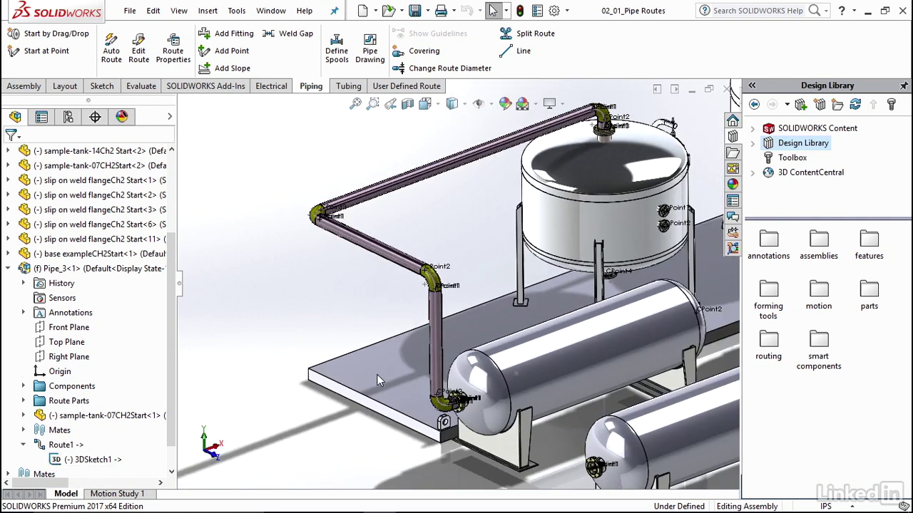
{"action": "scroll", "coordinate": [517, 255], "scroll_direction": "down", "scroll_amount": 1}
{"action": "scroll", "coordinate": [519, 259], "scroll_direction": "up", "scroll_amount": 1}
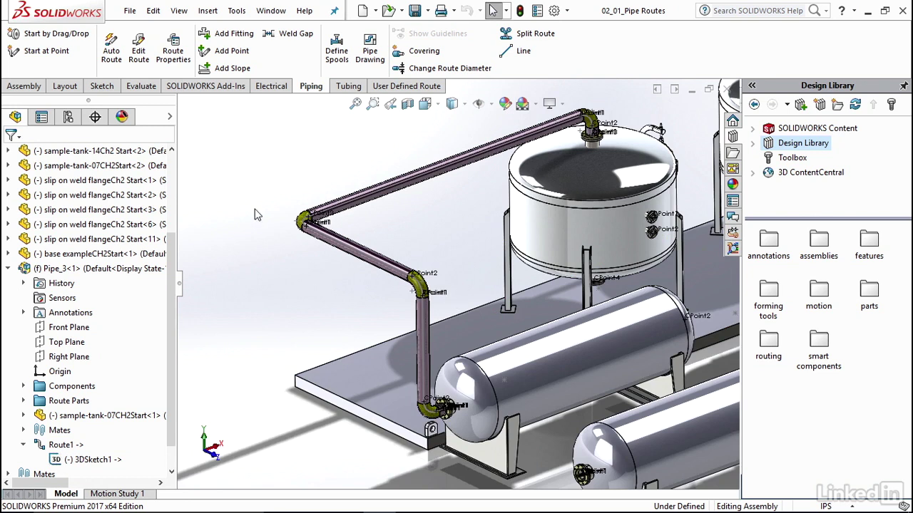
Create a new part document and start a 3D sketch in it
{"action": "left_click", "coordinate": [130, 11]}
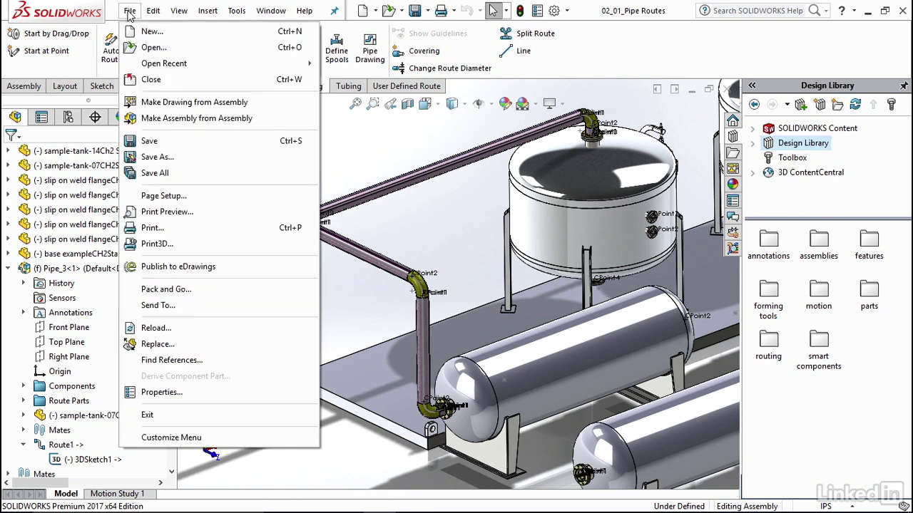
{"action": "left_click", "coordinate": [150, 31]}
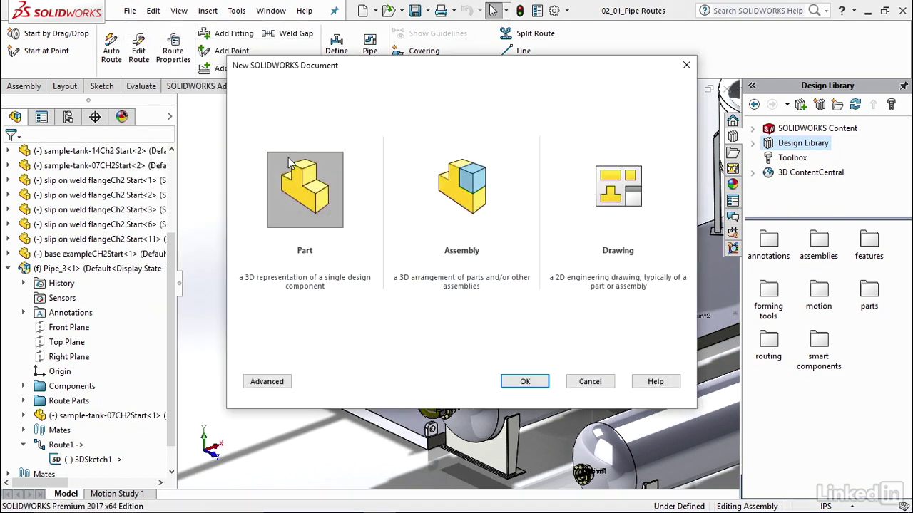
{"action": "left_click", "coordinate": [314, 183]}
{"action": "left_click", "coordinate": [525, 381]}
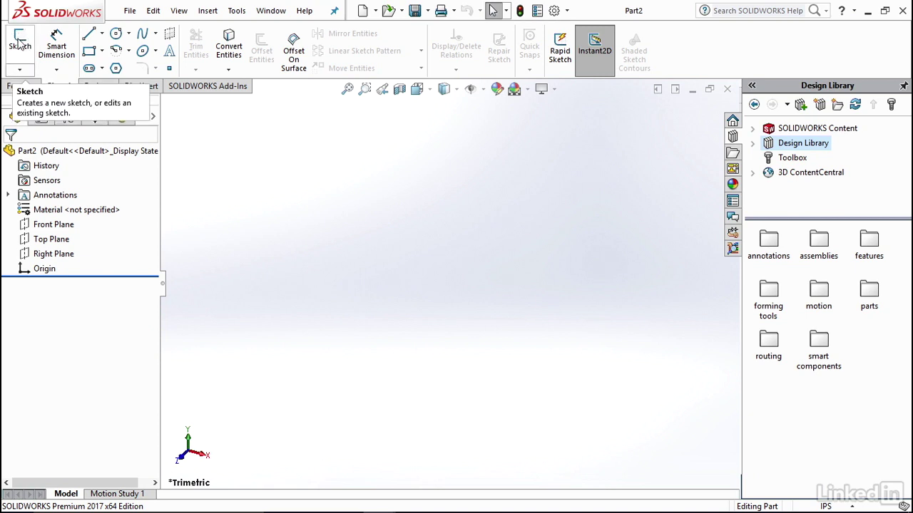
{"action": "left_click", "coordinate": [21, 71]}
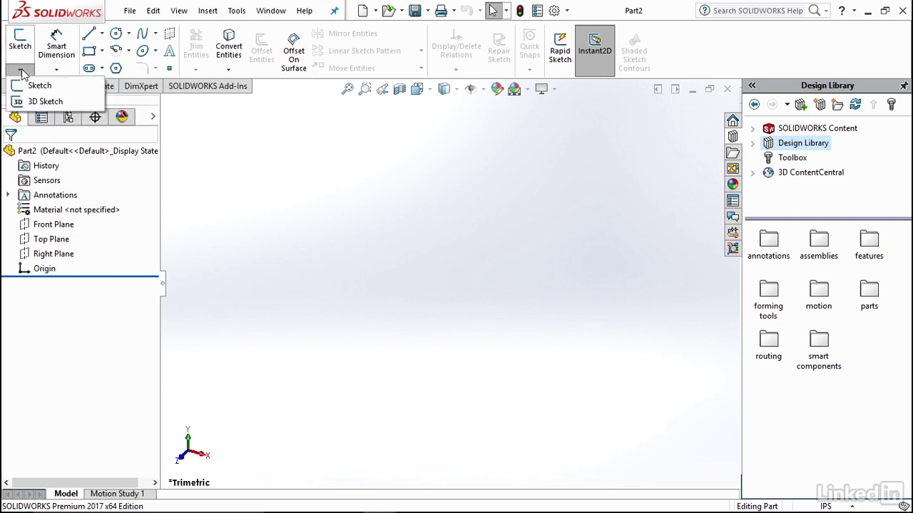
{"action": "left_click", "coordinate": [39, 102]}
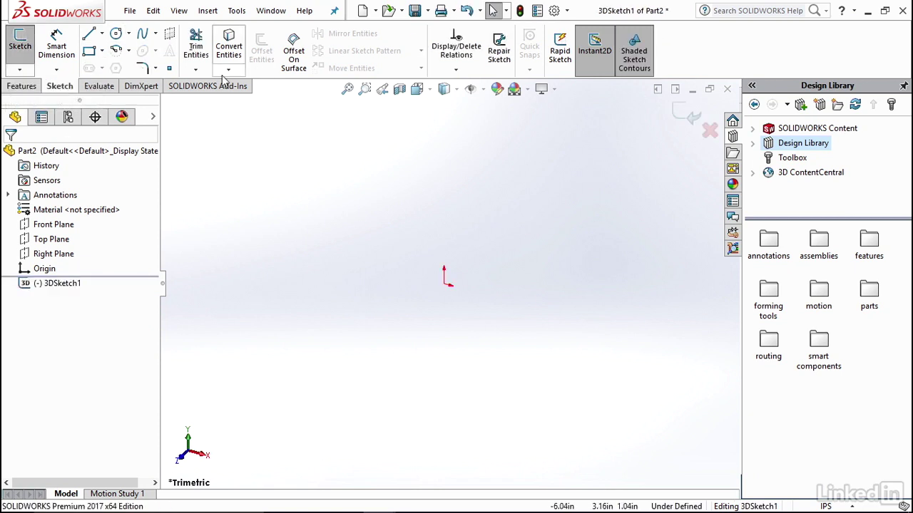
Sketch a line from the origin along the X axis, about 2.28 in long, and leave the Line tool
{"action": "left_click", "coordinate": [90, 39]}
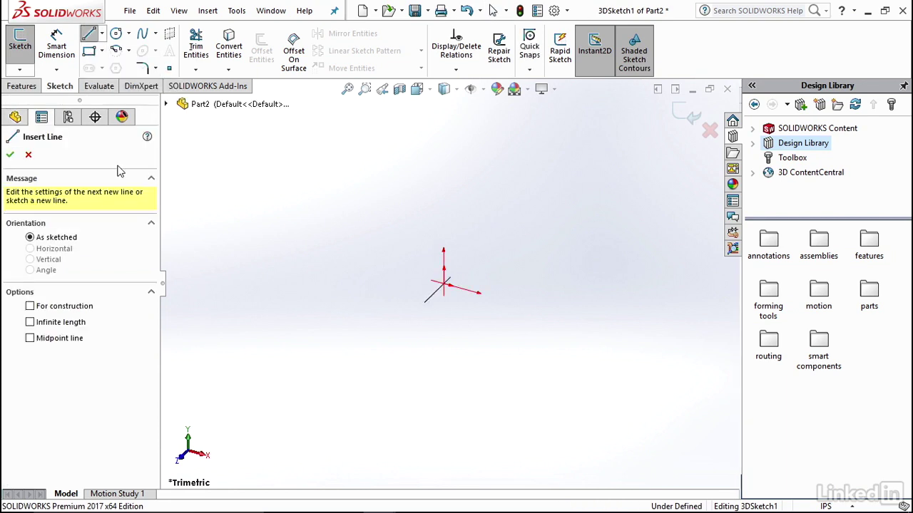
{"action": "left_click", "coordinate": [444, 284]}
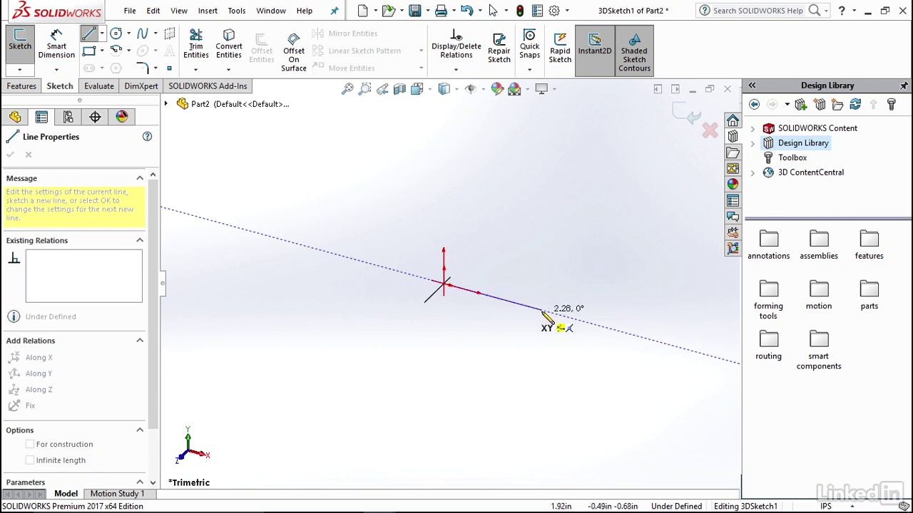
{"action": "double_click", "coordinate": [542, 311]}
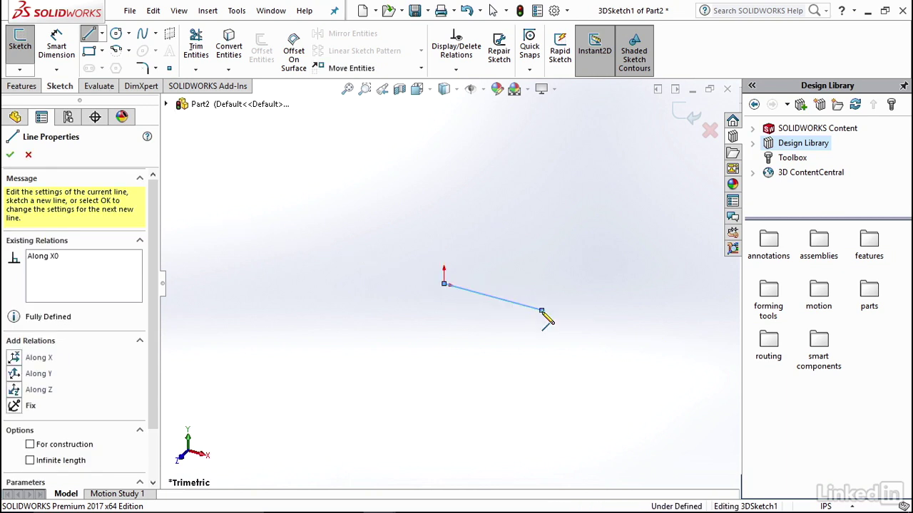
{"action": "mouse_move", "coordinate": [544, 316]}
{"action": "middle_mouse_down"}
{"action": "mouse_move", "coordinate": [468, 363]}
{"action": "mouse_move", "coordinate": [393, 347]}
{"action": "mouse_move", "coordinate": [497, 235]}
{"action": "mouse_move", "coordinate": [534, 318]}
{"action": "mouse_move", "coordinate": [421, 449]}
{"action": "mouse_move", "coordinate": [609, 322]}
{"action": "mouse_move", "coordinate": [579, 247]}
{"action": "mouse_move", "coordinate": [591, 259]}
{"action": "middle_mouse_up"}
{"action": "left_click", "coordinate": [521, 302]}
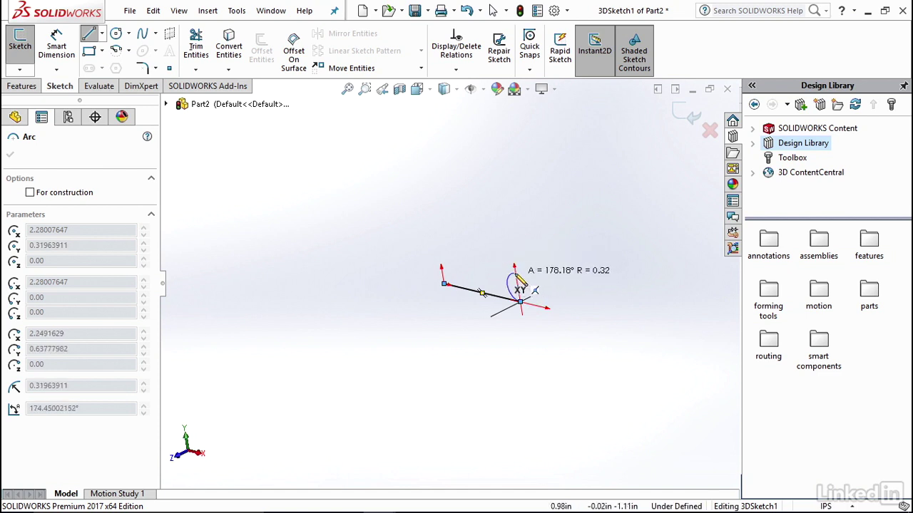
{"action": "key", "text": "Escape"}
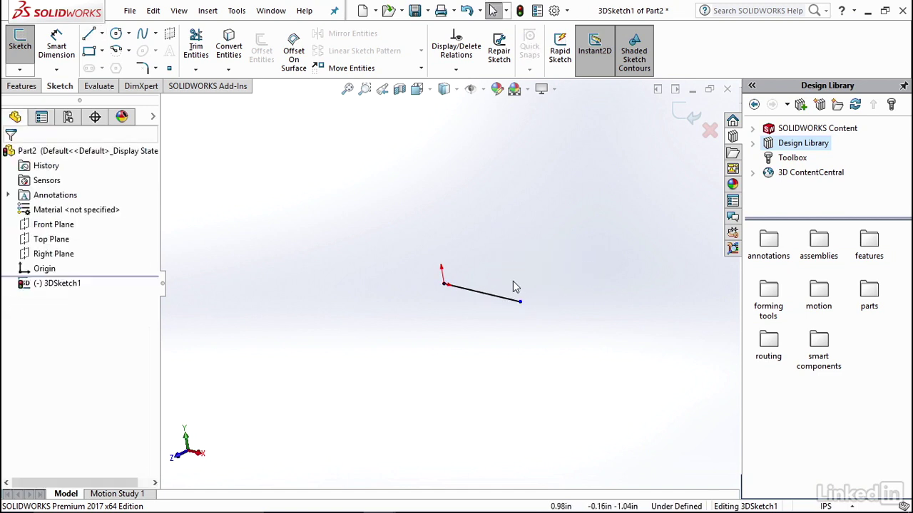
Sketch a line about 1.8 in long upward along Y from the free end of the X line, using the XY sketching plane
{"action": "left_click", "coordinate": [90, 35]}
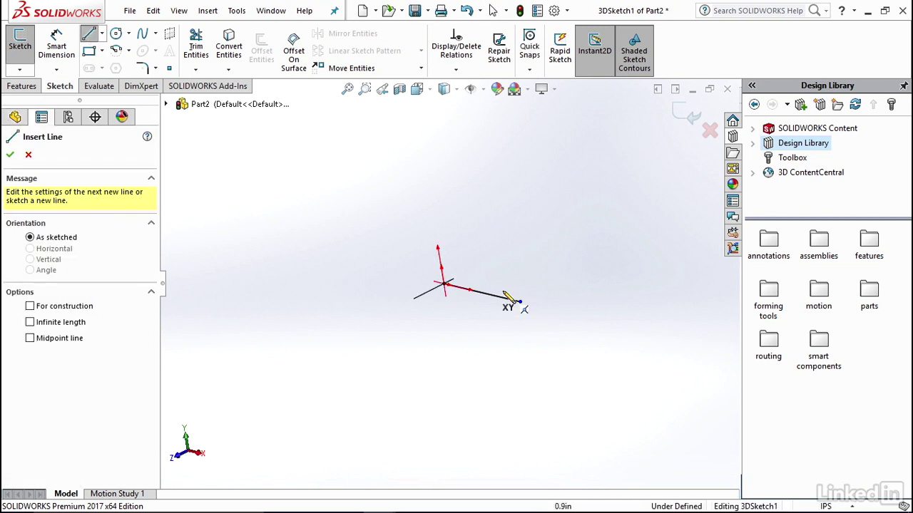
{"action": "left_click", "coordinate": [520, 303]}
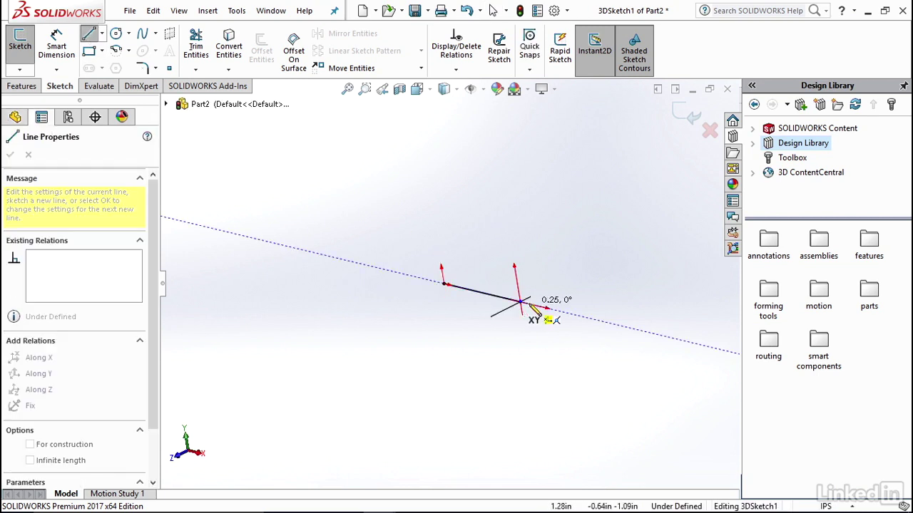
{"action": "key", "text": "Tab"}
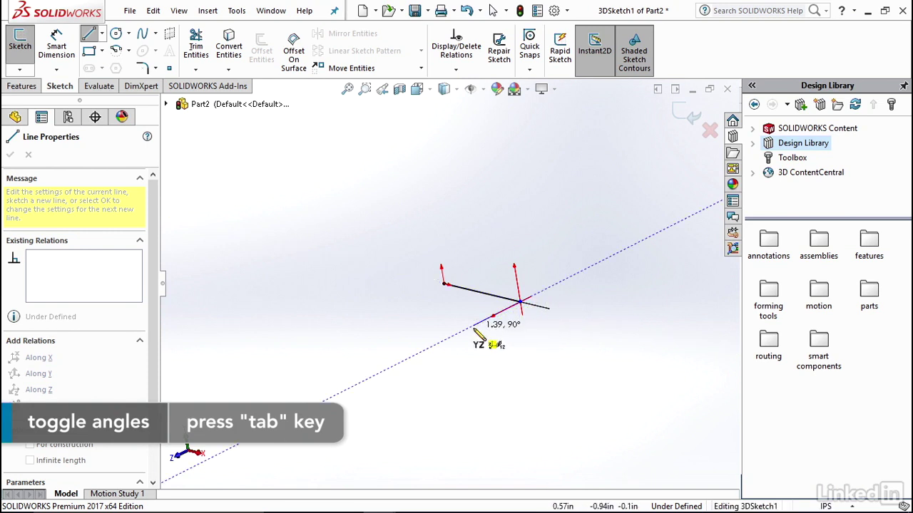
{"action": "key", "text": "Tab"}
{"action": "key", "text": "Tab"}
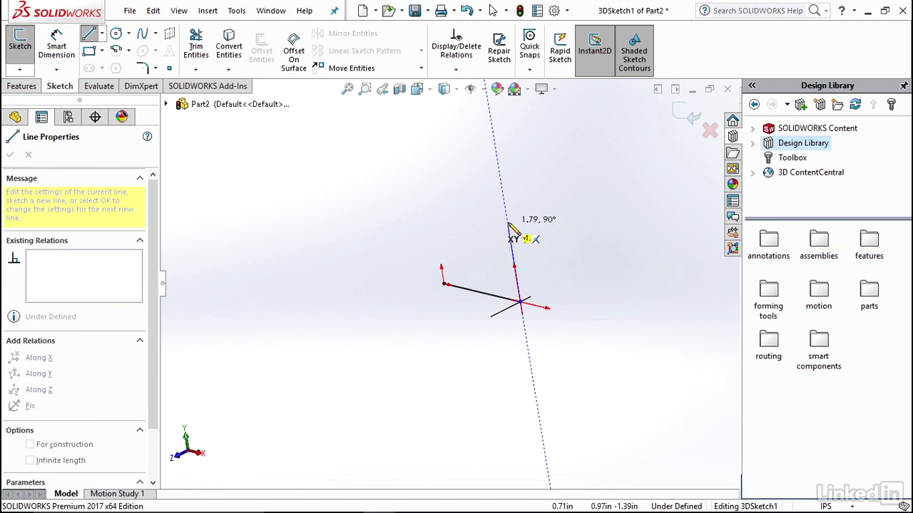
{"action": "left_click", "coordinate": [507, 217]}
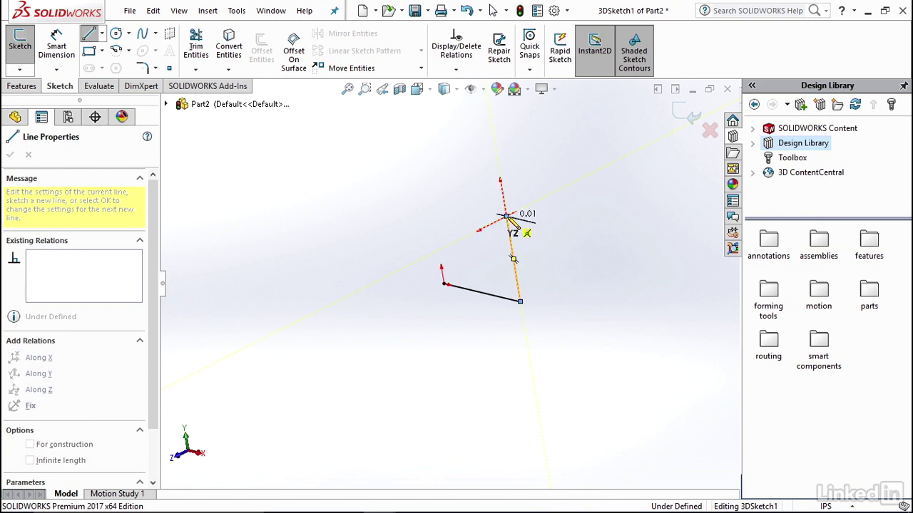
Switch to the YZ plane, sketch a line about 3.3 in long along Z from the Y line's upper end, and exit the 3D sketch
{"action": "key", "text": "Tab"}
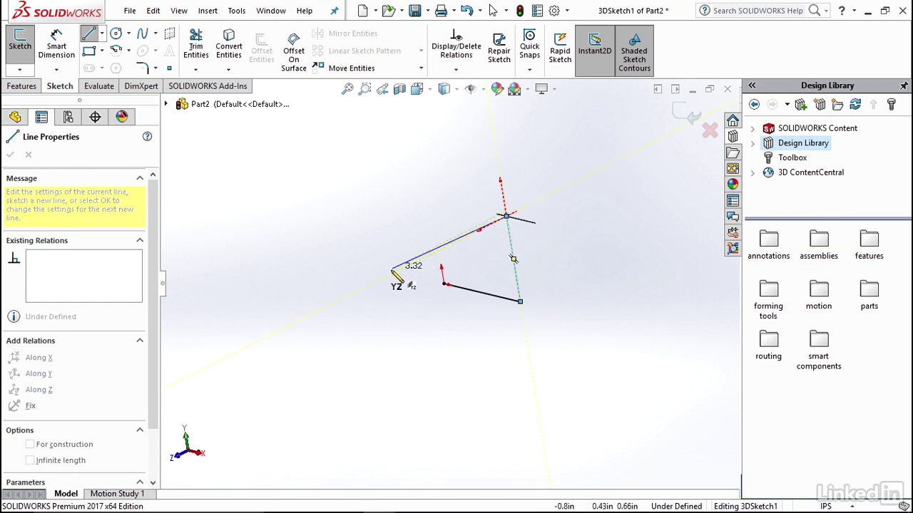
{"action": "left_click", "coordinate": [390, 285]}
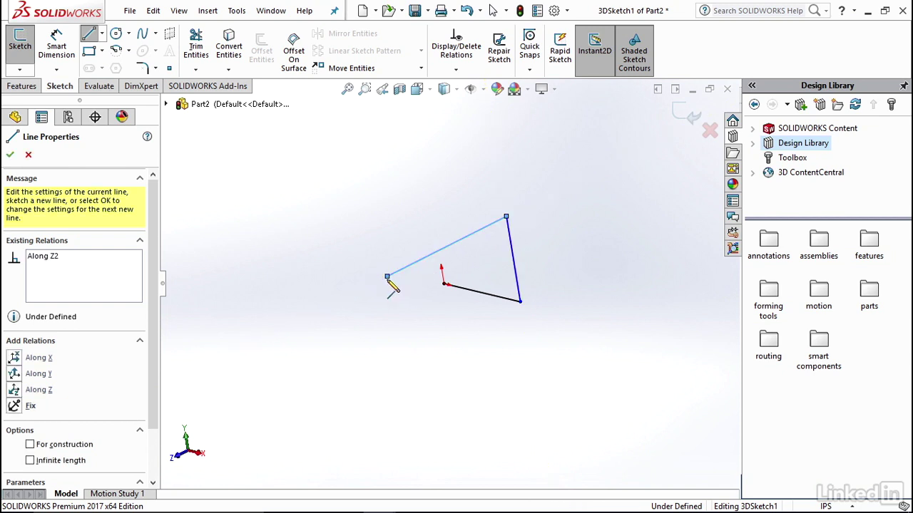
{"action": "mouse_move", "coordinate": [389, 299]}
{"action": "middle_mouse_down"}
{"action": "mouse_move", "coordinate": [498, 211]}
{"action": "mouse_move", "coordinate": [484, 183]}
{"action": "mouse_move", "coordinate": [592, 206]}
{"action": "mouse_move", "coordinate": [584, 268]}
{"action": "mouse_move", "coordinate": [489, 218]}
{"action": "mouse_move", "coordinate": [423, 214]}
{"action": "mouse_move", "coordinate": [481, 220]}
{"action": "mouse_move", "coordinate": [458, 255]}
{"action": "mouse_move", "coordinate": [474, 240]}
{"action": "middle_mouse_up"}
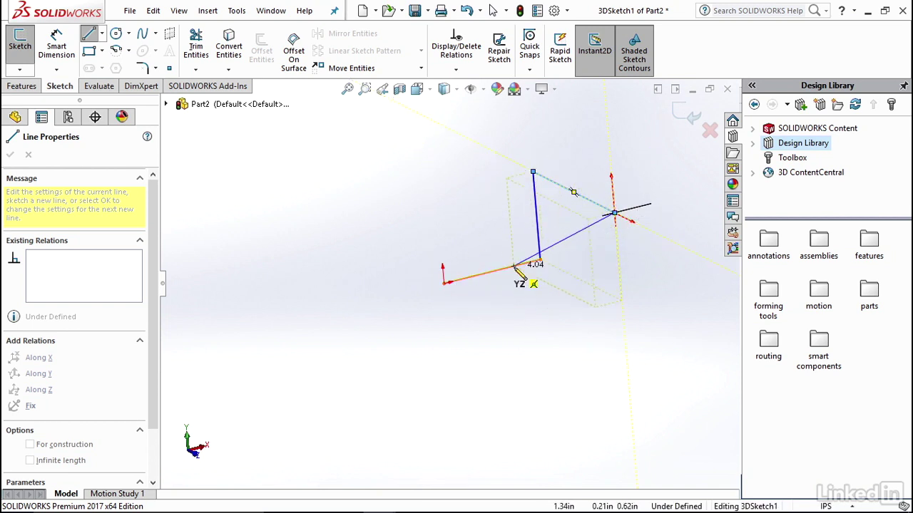
{"action": "key", "text": "Escape"}
{"action": "key", "text": "Escape"}
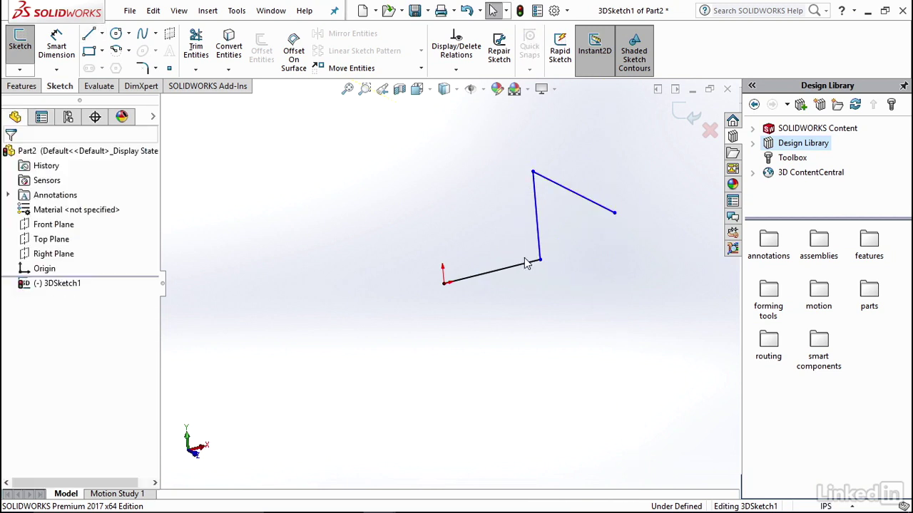
{"action": "left_click", "coordinate": [683, 120]}
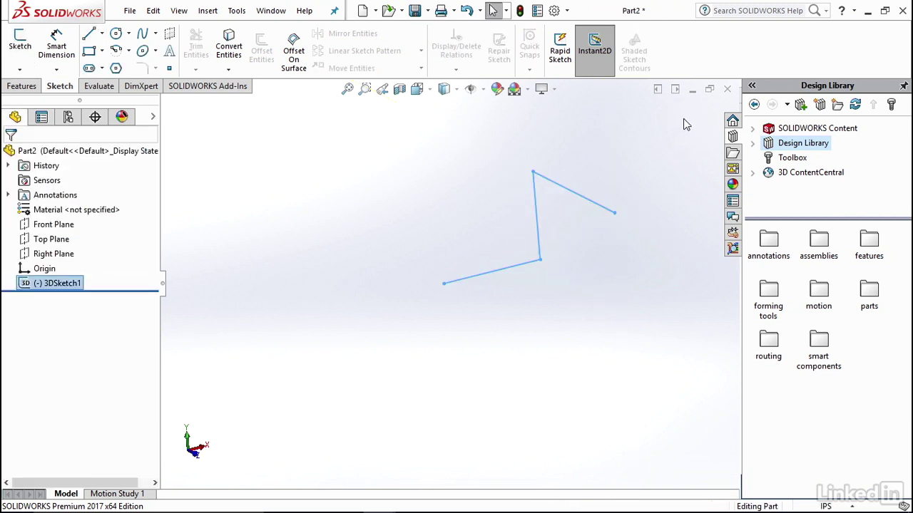
{"action": "mouse_move", "coordinate": [417, 311]}
{"action": "middle_mouse_down"}
{"action": "mouse_move", "coordinate": [534, 266]}
{"action": "mouse_move", "coordinate": [456, 252]}
{"action": "mouse_move", "coordinate": [587, 241]}
{"action": "mouse_move", "coordinate": [564, 228]}
{"action": "mouse_move", "coordinate": [547, 268]}
{"action": "mouse_move", "coordinate": [506, 261]}
{"action": "mouse_move", "coordinate": [534, 278]}
{"action": "middle_mouse_up"}
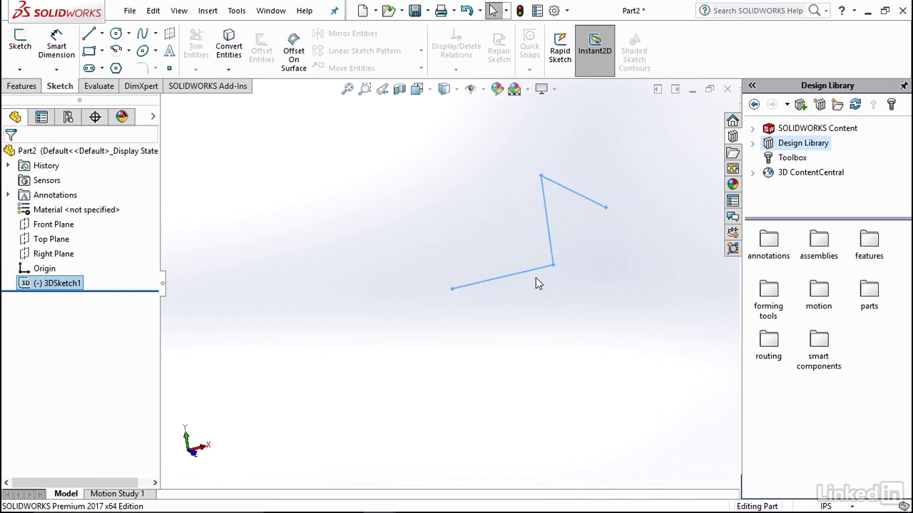
Split the graphics area into four views to display the 3D sketch from the front, left, top and trimetric directions
{"action": "mouse_move", "coordinate": [552, 281]}
{"action": "middle_mouse_down"}
{"action": "mouse_move", "coordinate": [564, 254]}
{"action": "mouse_move", "coordinate": [542, 266]}
{"action": "middle_mouse_up"}
{"action": "mouse_move", "coordinate": [562, 258]}
{"action": "middle_mouse_down"}
{"action": "mouse_move", "coordinate": [572, 253]}
{"action": "mouse_move", "coordinate": [576, 262]}
{"action": "middle_mouse_up"}
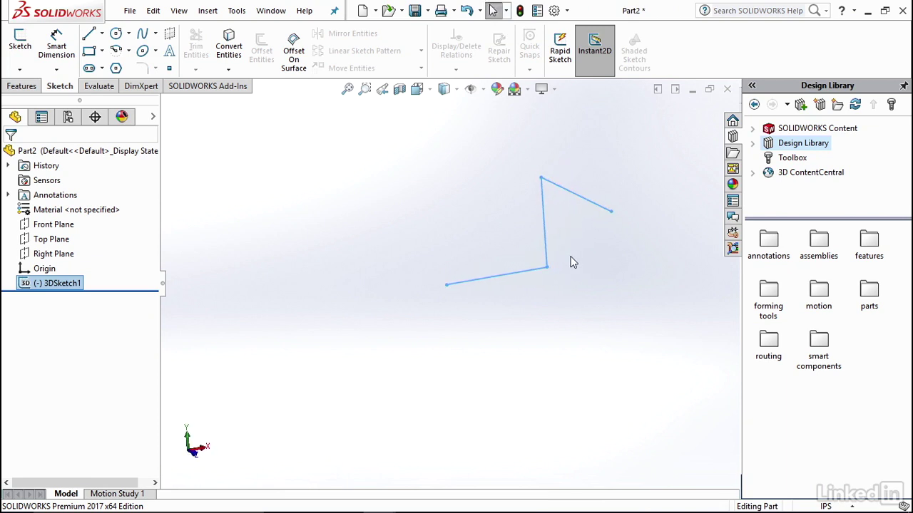
{"action": "mouse_move", "coordinate": [570, 255]}
{"action": "middle_mouse_down"}
{"action": "mouse_move", "coordinate": [534, 256]}
{"action": "mouse_move", "coordinate": [556, 271]}
{"action": "middle_mouse_up"}
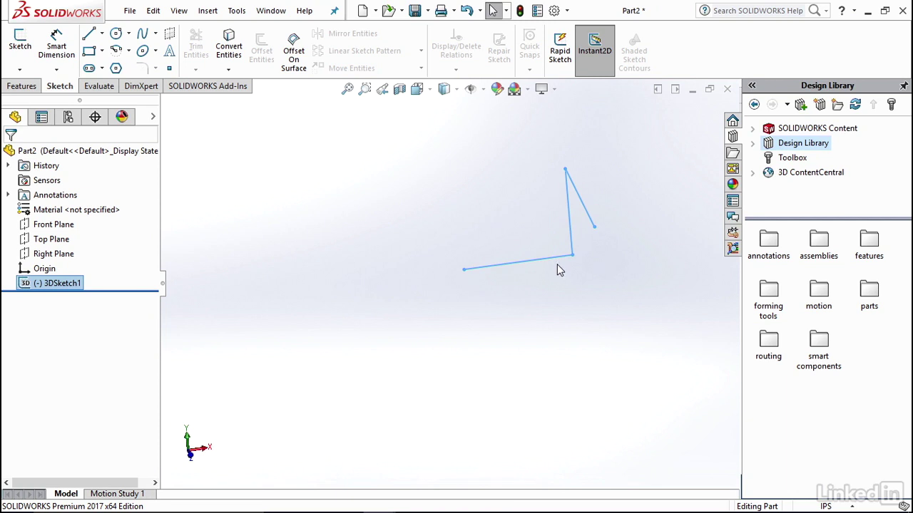
{"action": "left_click", "coordinate": [277, 15]}
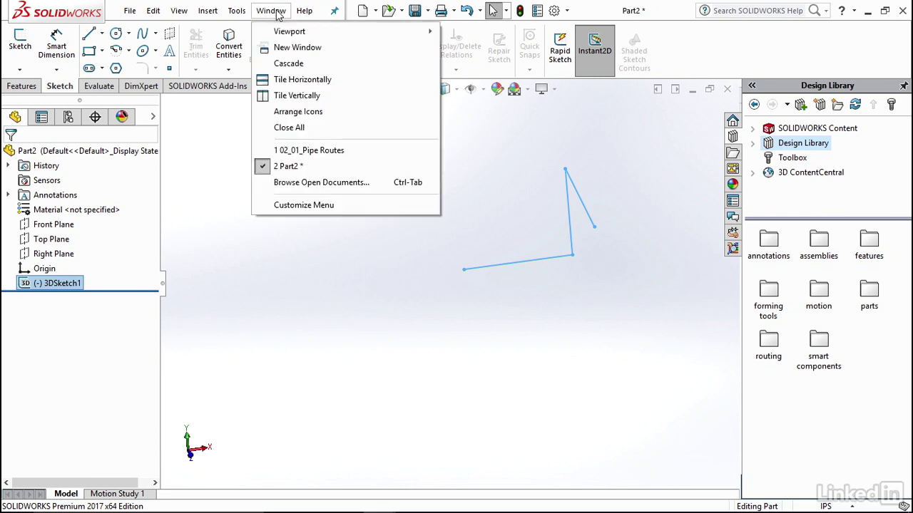
{"action": "mouse_move", "coordinate": [281, 36]}
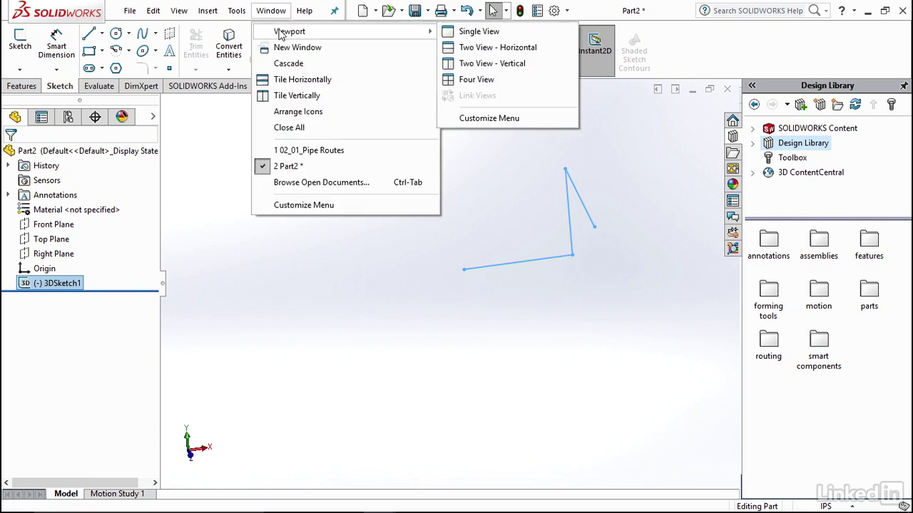
{"action": "left_click", "coordinate": [494, 82]}
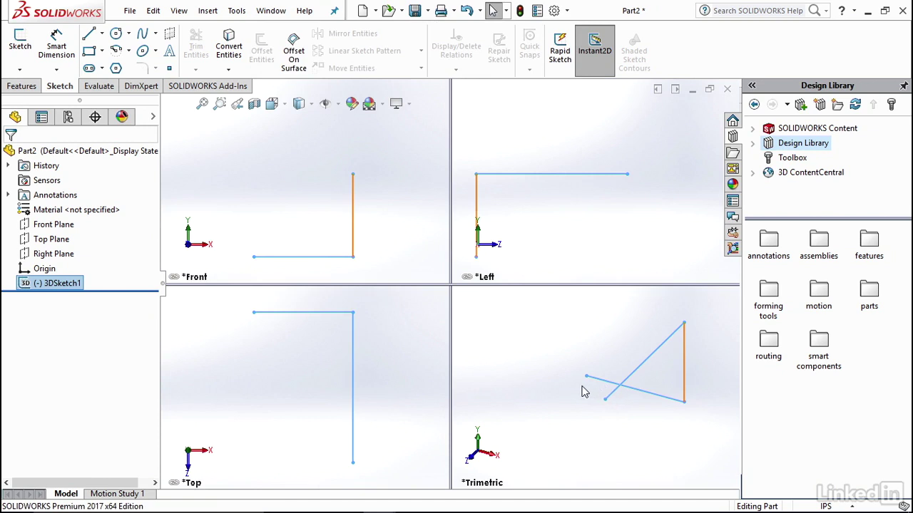
{"action": "mouse_move", "coordinate": [391, 336]}
{"action": "middle_mouse_down", "text": "ctrl"}
{"action": "mouse_move", "coordinate": [358, 342]}
{"action": "mouse_move", "coordinate": [389, 336]}
{"action": "middle_mouse_up", "text": "ctrl"}
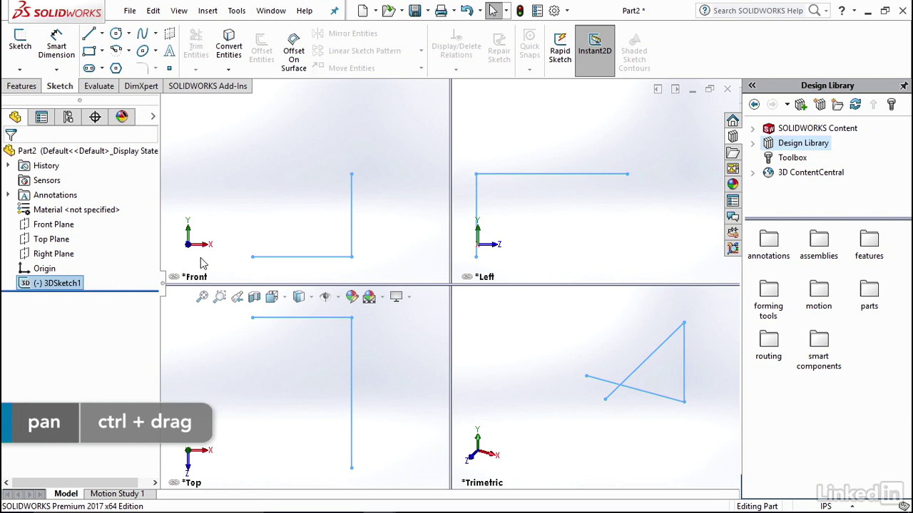
Reopen the 3D sketch and, from the Y line's upper end, draw a line about 2.2 in long toward negative X and another to the origin
{"action": "right_click", "coordinate": [63, 285]}
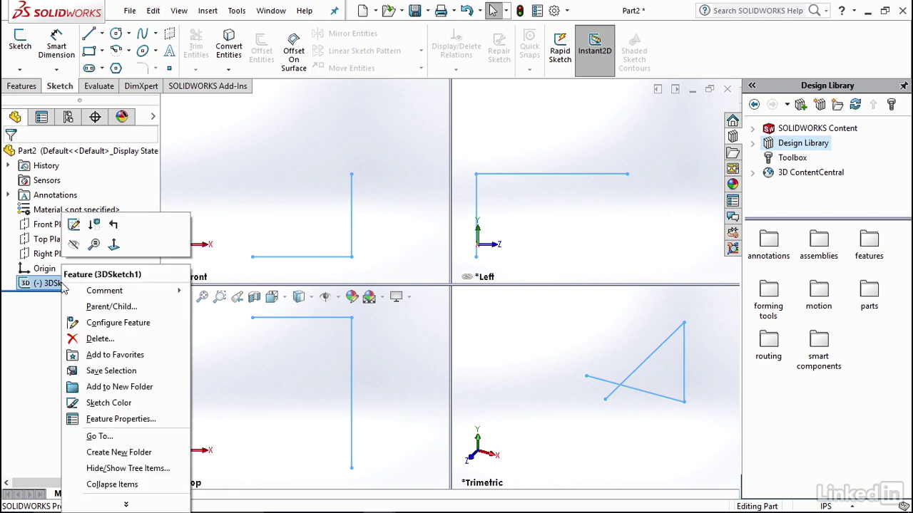
{"action": "left_click", "coordinate": [74, 226]}
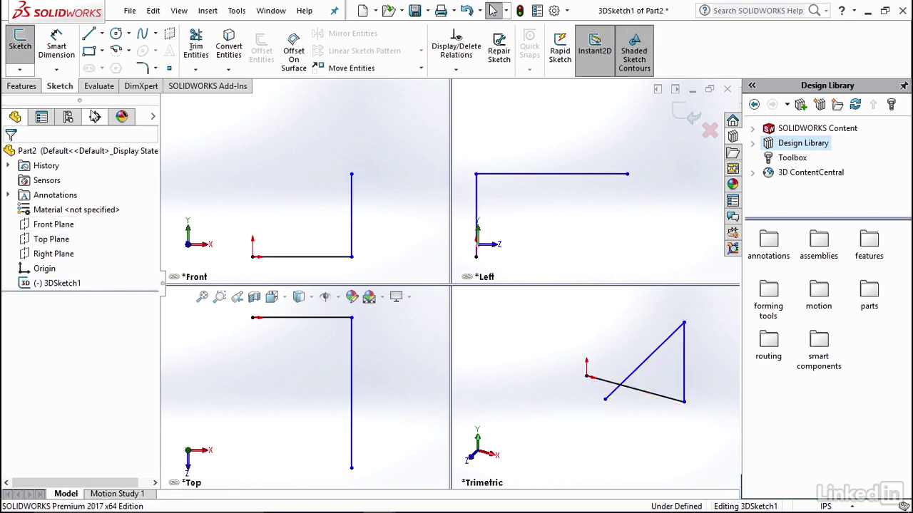
{"action": "left_click", "coordinate": [90, 37]}
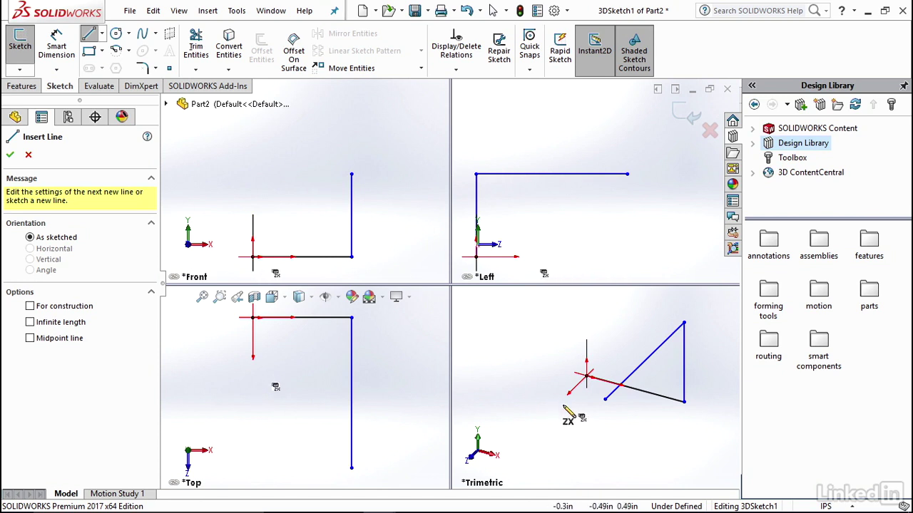
{"action": "left_click", "coordinate": [351, 174]}
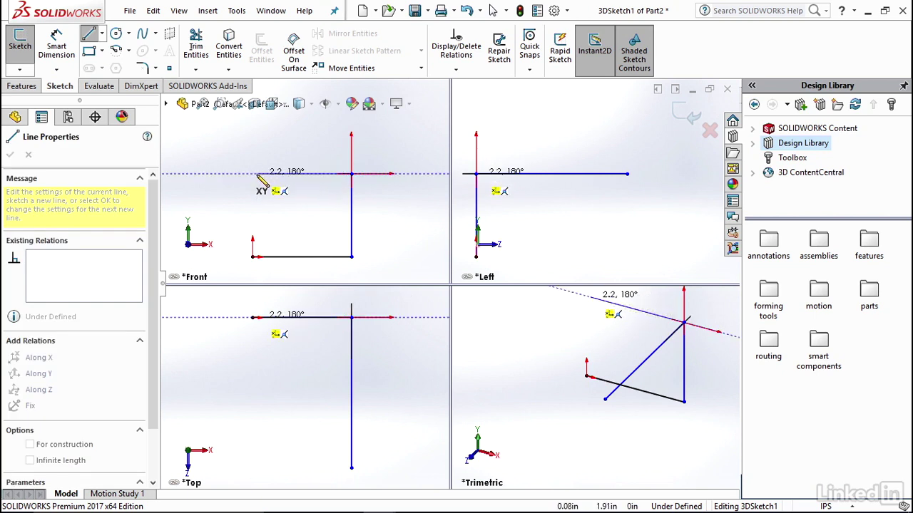
{"action": "left_click", "coordinate": [257, 173]}
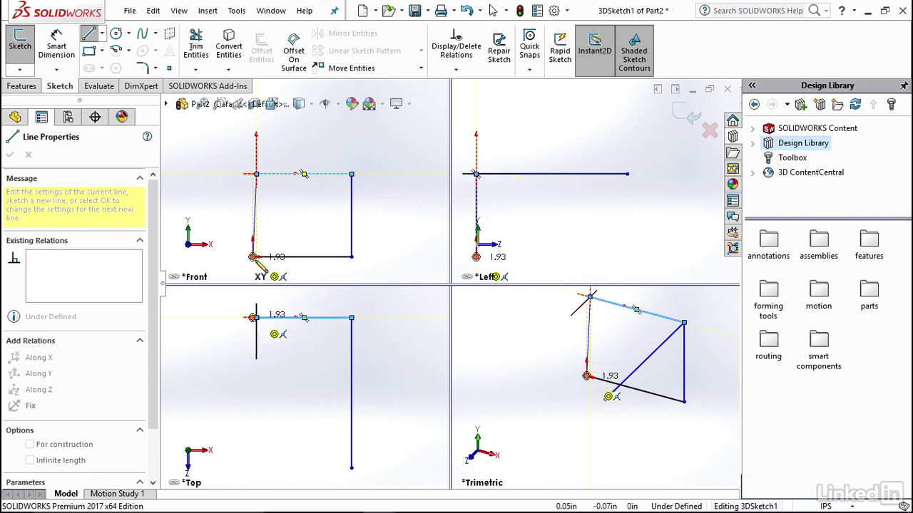
{"action": "left_click", "coordinate": [253, 256]}
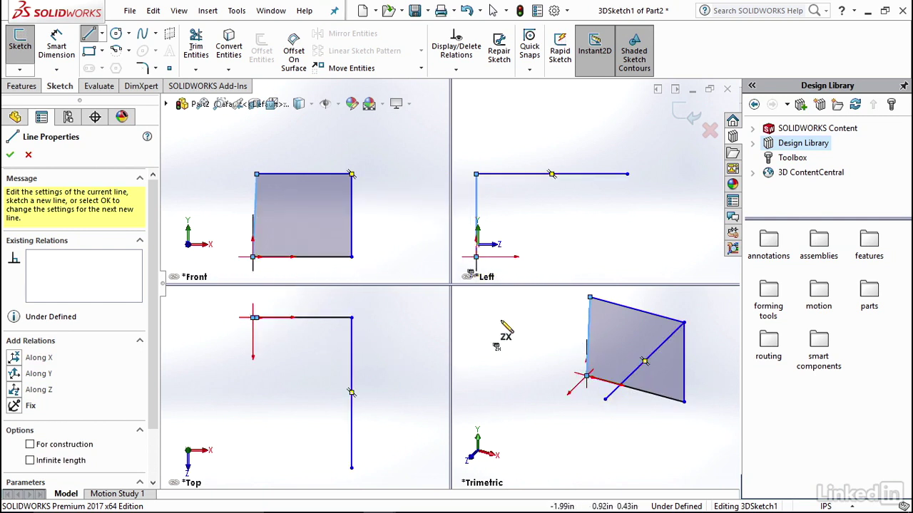
Try the vertical and horizontal two-view viewport layouts on the 3D sketch
{"action": "left_click", "coordinate": [271, 10]}
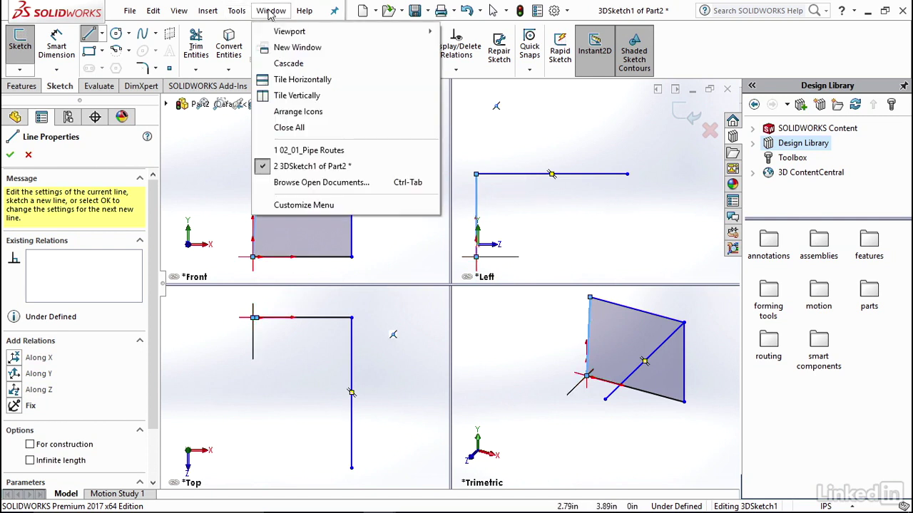
{"action": "mouse_move", "coordinate": [277, 33]}
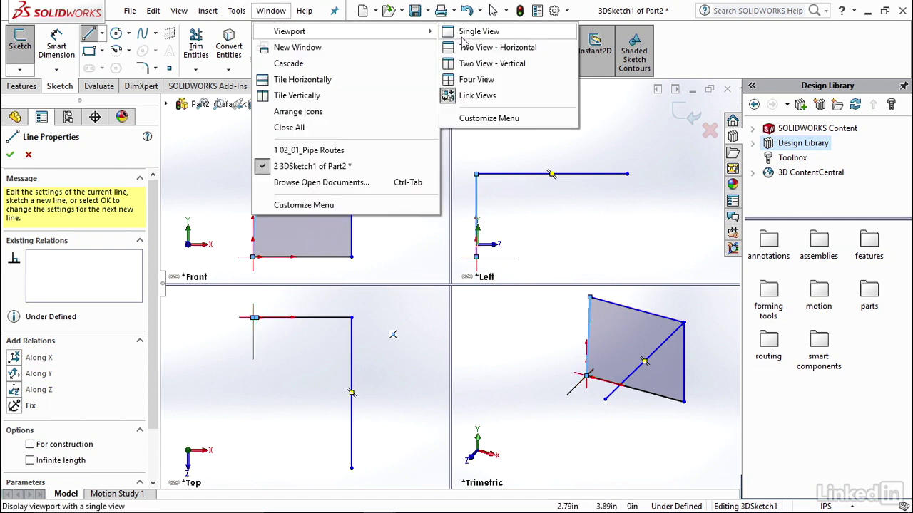
{"action": "left_click", "coordinate": [493, 64]}
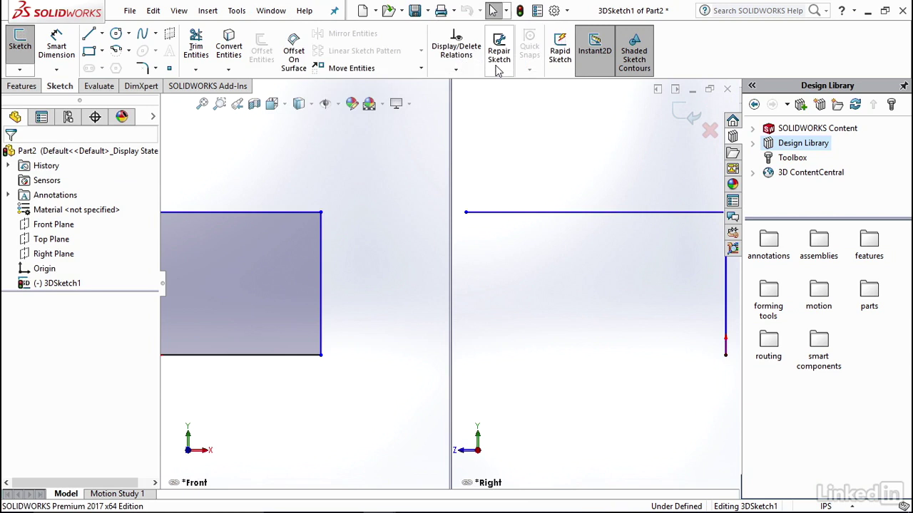
{"action": "left_click", "coordinate": [271, 10]}
{"action": "mouse_move", "coordinate": [285, 33]}
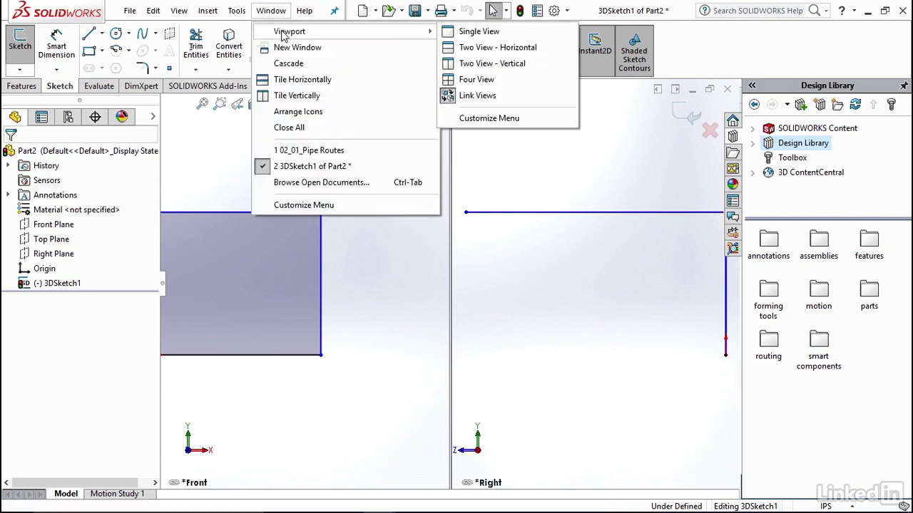
{"action": "left_click", "coordinate": [472, 47]}
Restore the single-view layout, inspect the sketch at an angle, and exit the 3D sketch
{"action": "left_click", "coordinate": [277, 11]}
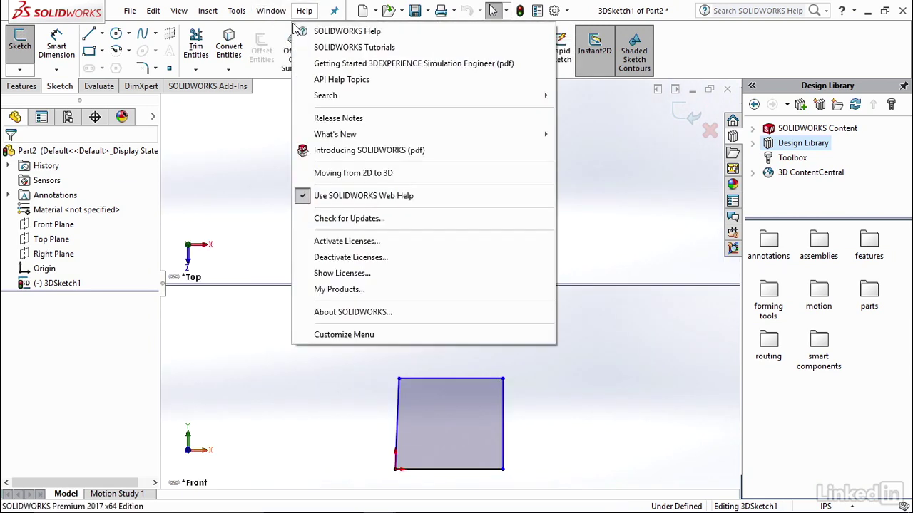
{"action": "mouse_move", "coordinate": [287, 31]}
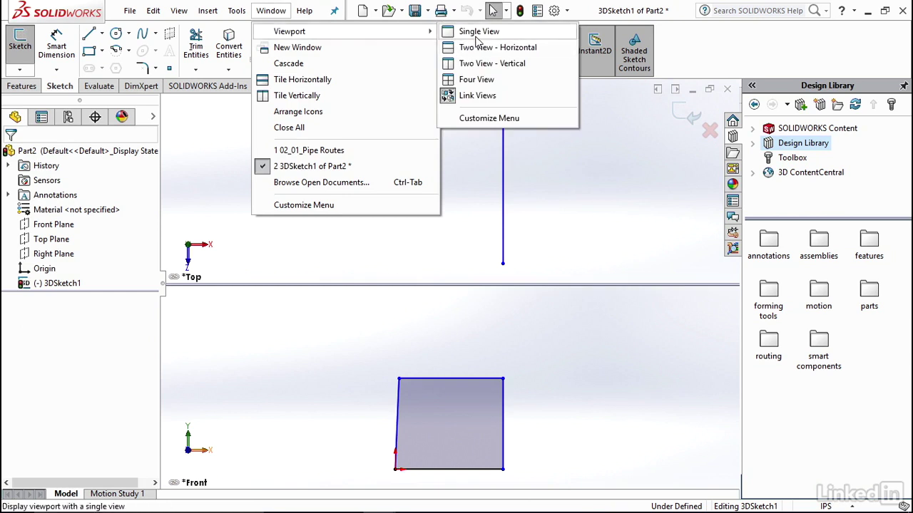
{"action": "left_click", "coordinate": [474, 32]}
{"action": "mouse_move", "coordinate": [568, 212]}
{"action": "middle_mouse_down"}
{"action": "mouse_move", "coordinate": [562, 287]}
{"action": "mouse_move", "coordinate": [466, 287]}
{"action": "mouse_move", "coordinate": [507, 299]}
{"action": "mouse_move", "coordinate": [509, 342]}
{"action": "mouse_move", "coordinate": [485, 321]}
{"action": "mouse_move", "coordinate": [501, 335]}
{"action": "middle_mouse_up"}
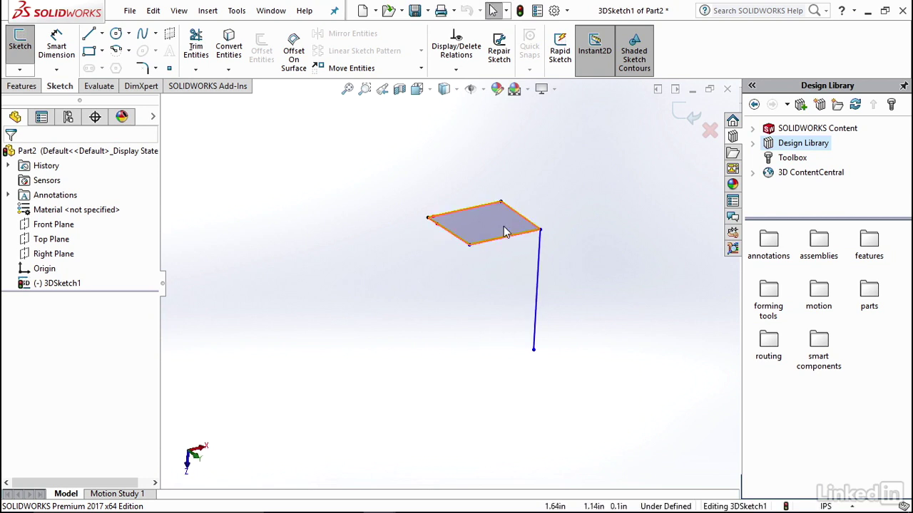
{"action": "scroll", "coordinate": [499, 264], "scroll_direction": "down", "scroll_amount": 4}
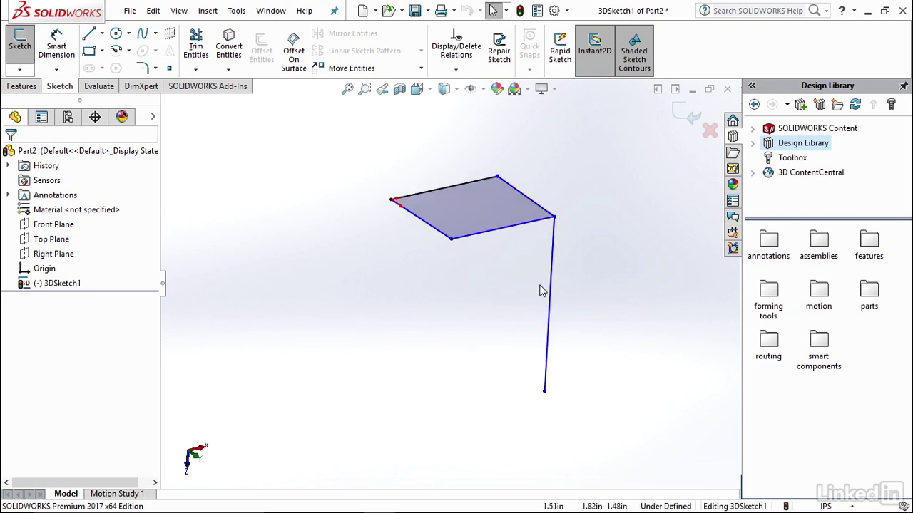
{"action": "left_click", "coordinate": [686, 114]}
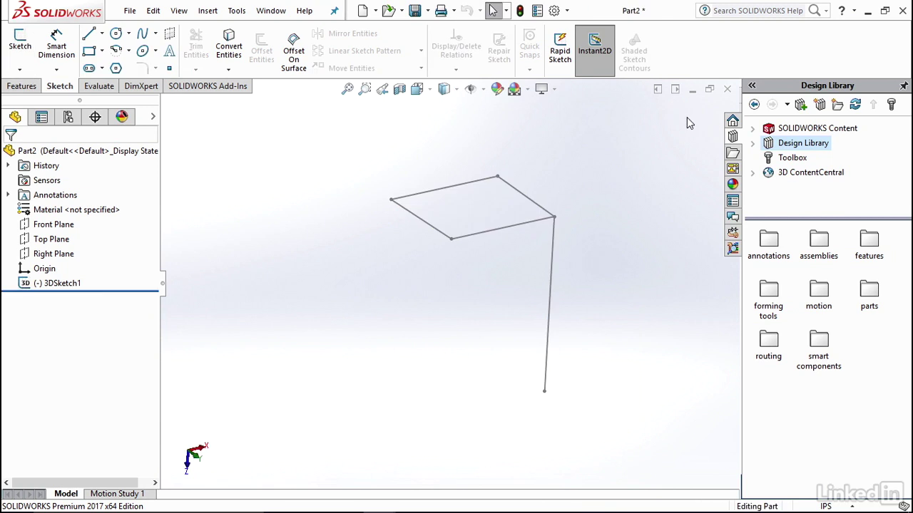